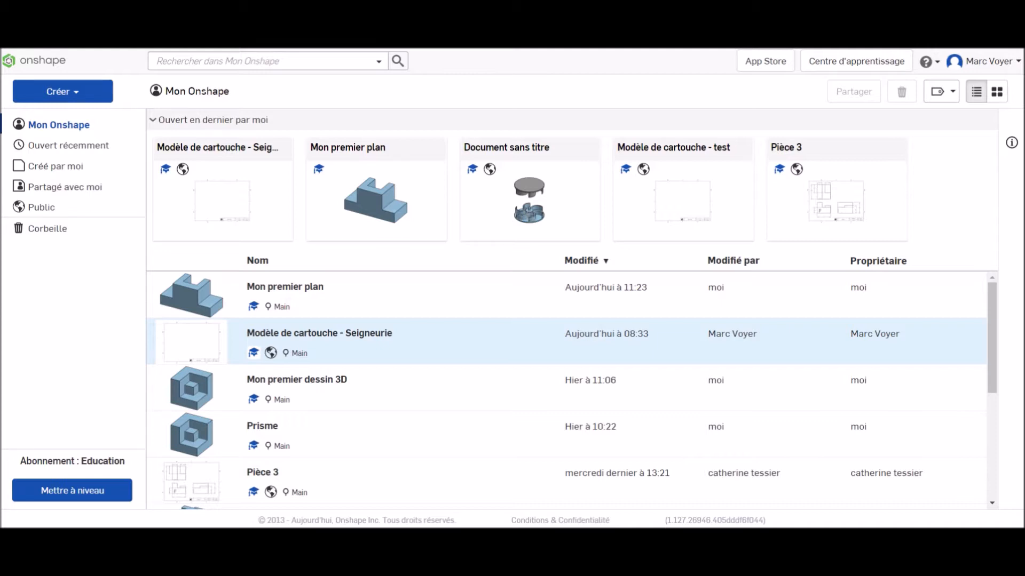
# Open the Mon premier plan document and start a drawing of the part Pièce 1.
pyautogui.click(395, 290)
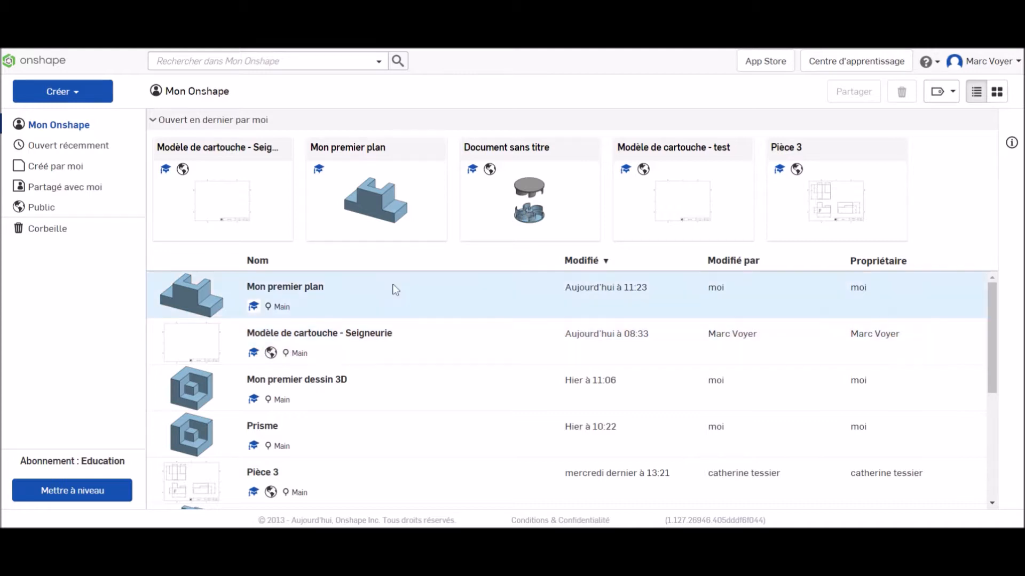
pyautogui.click(365, 286)
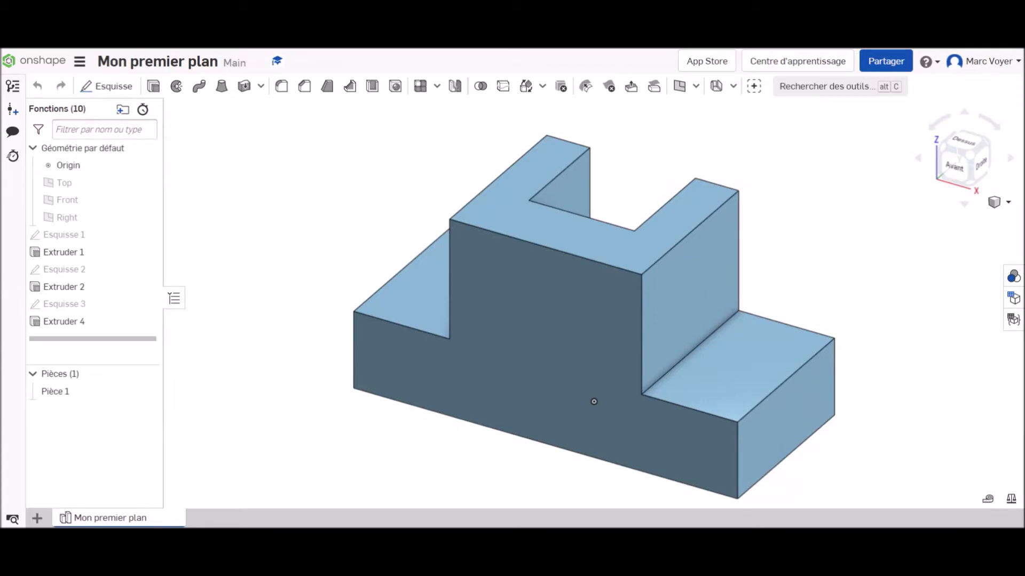
pyautogui.rightClick(56, 398)
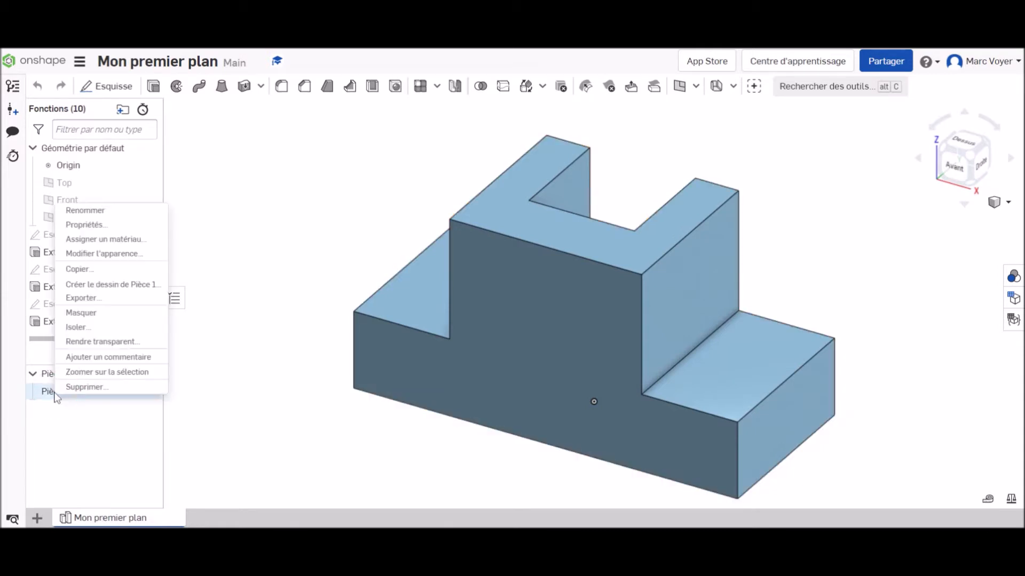
pyautogui.click(118, 286)
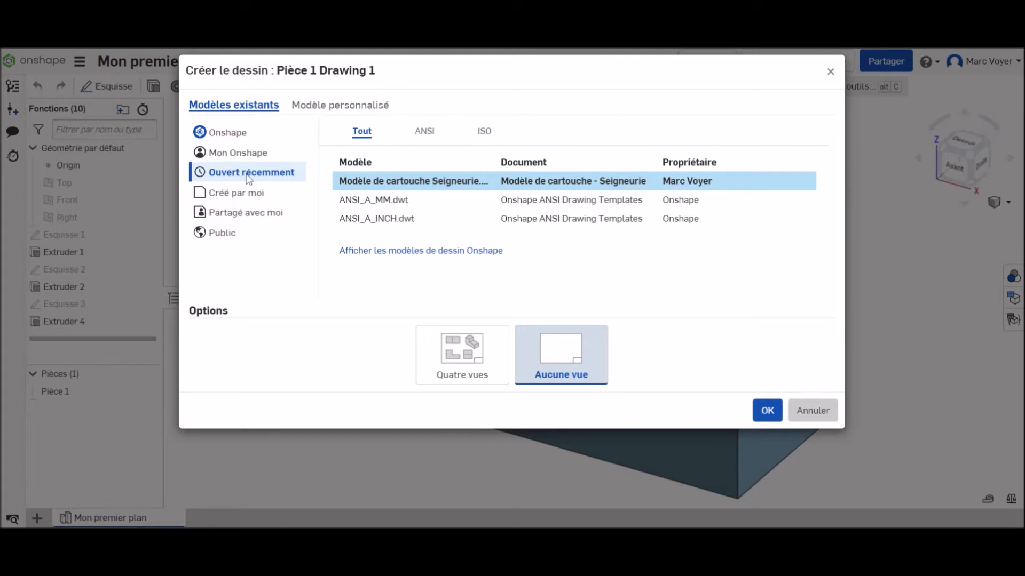
# Create the drawing from the Mon Onshape template Modèle de cartouche Seigneurie with the Quatre vues option.
pyautogui.click(232, 136)
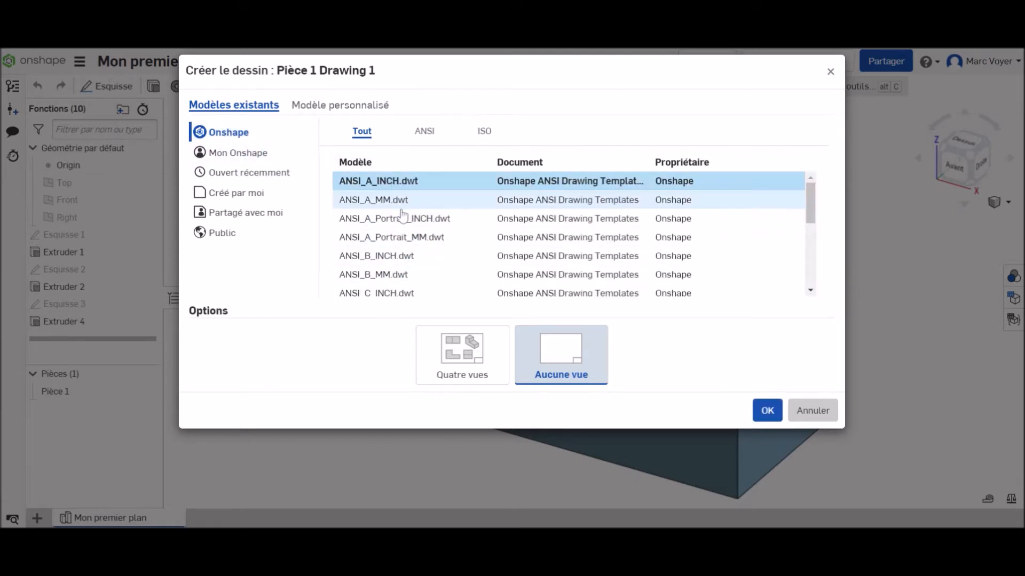
pyautogui.click(230, 155)
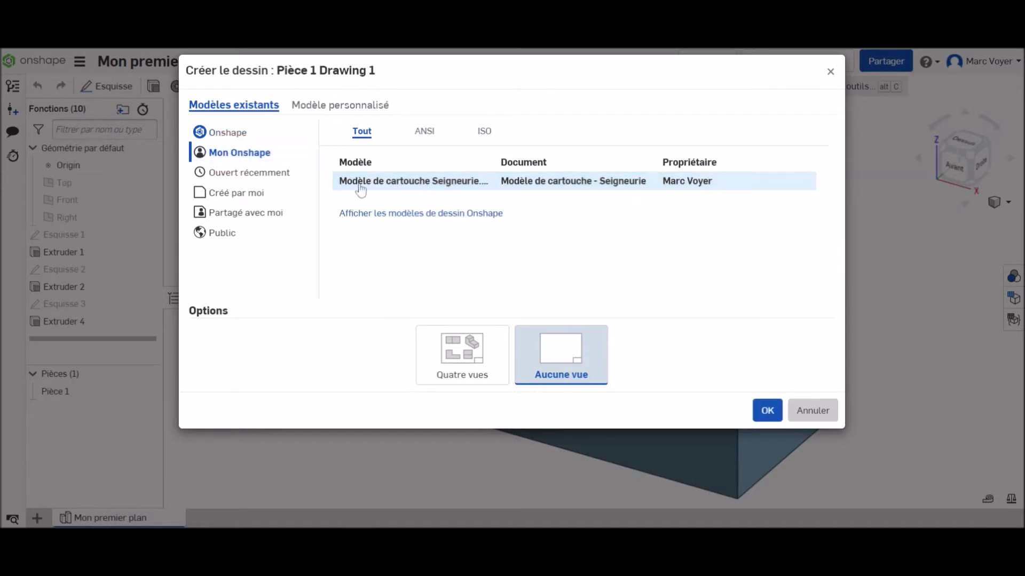
pyautogui.click(446, 188)
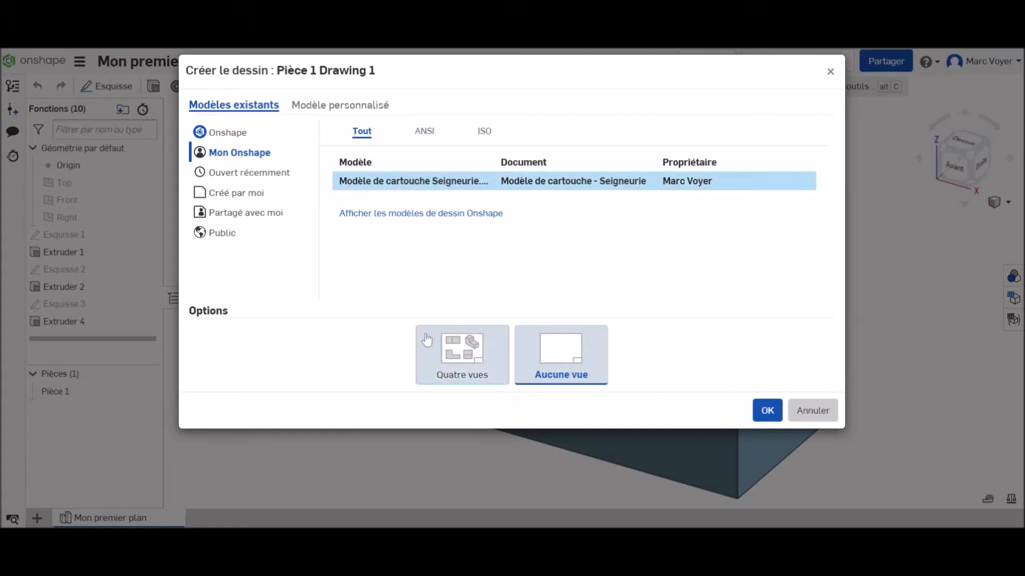
pyautogui.click(462, 353)
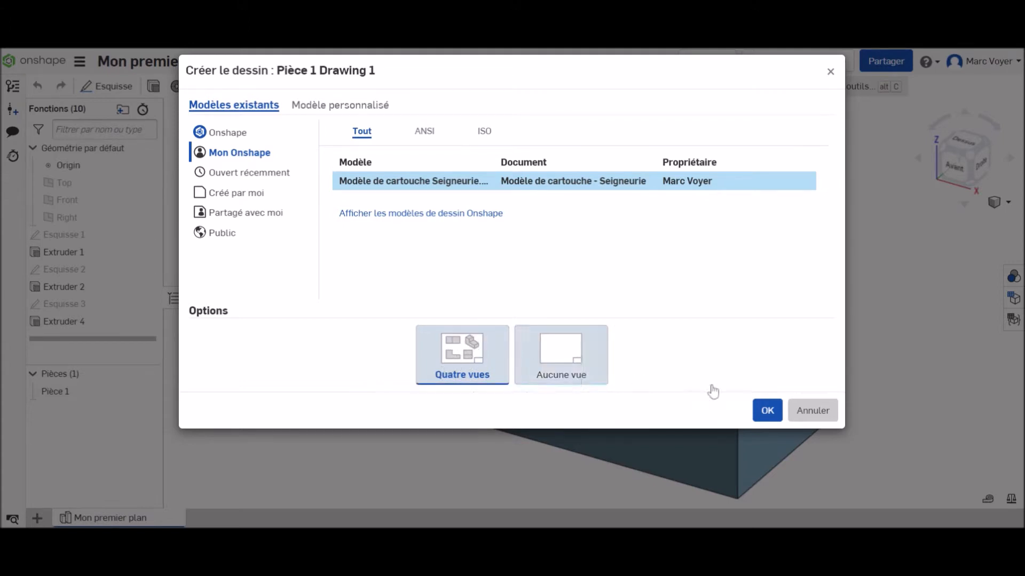
pyautogui.click(768, 412)
pyautogui.click(768, 412)
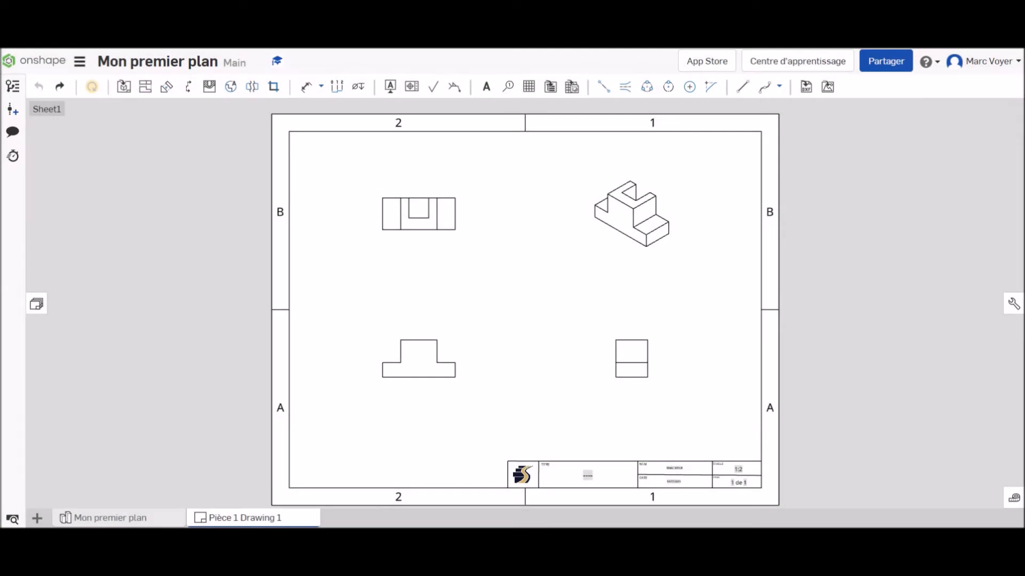
pyautogui.click(411, 216)
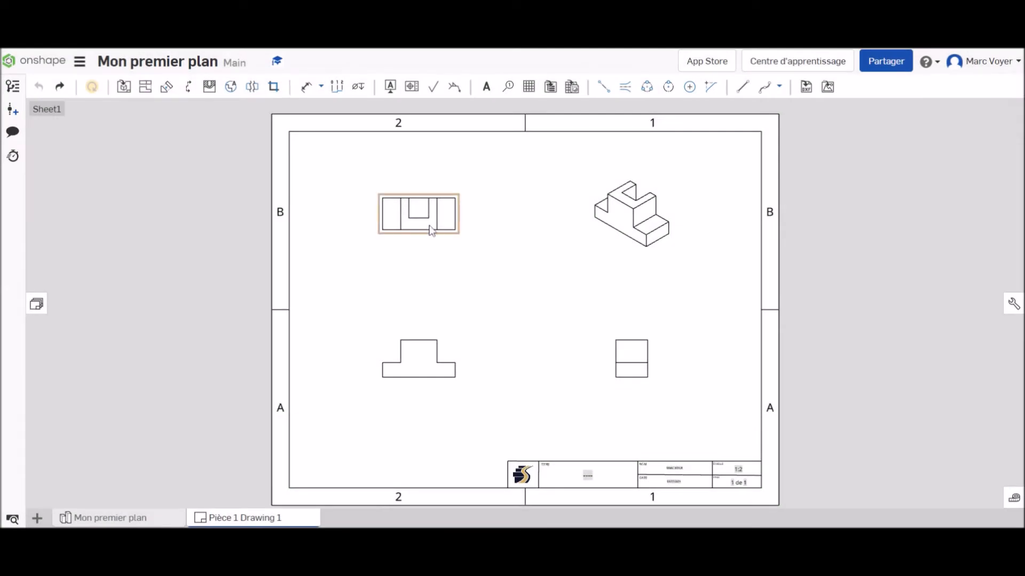
pyautogui.click(428, 366)
pyautogui.click(634, 359)
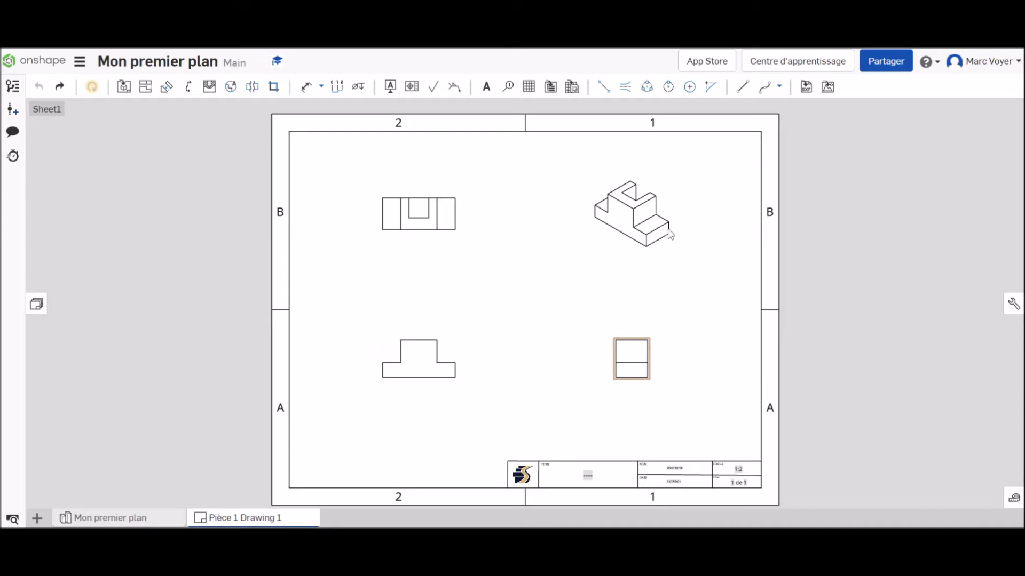
pyautogui.click(603, 230)
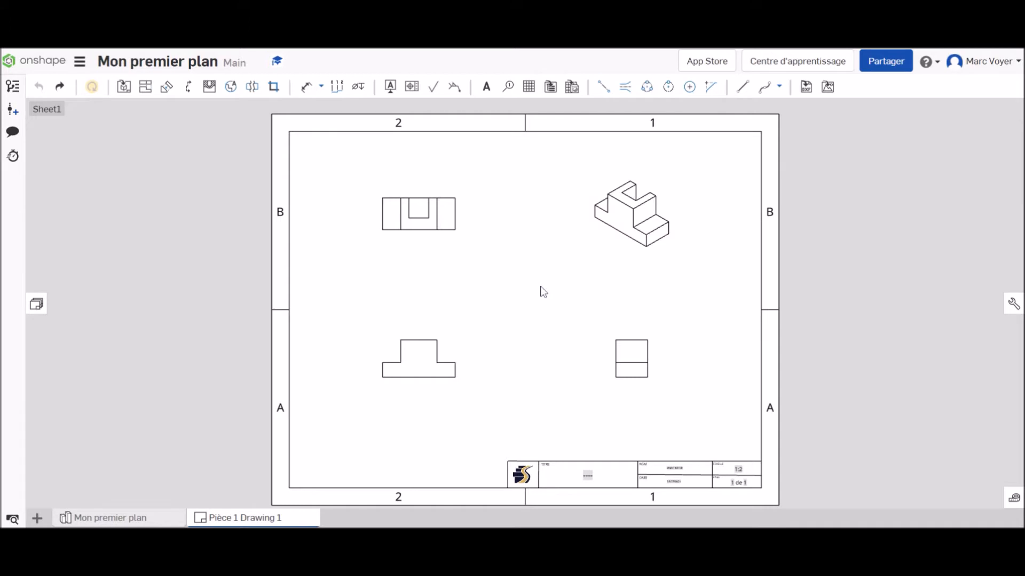
# Set the scale of Sheet1 to 1:1 in the sheet properties.
pyautogui.click(38, 304)
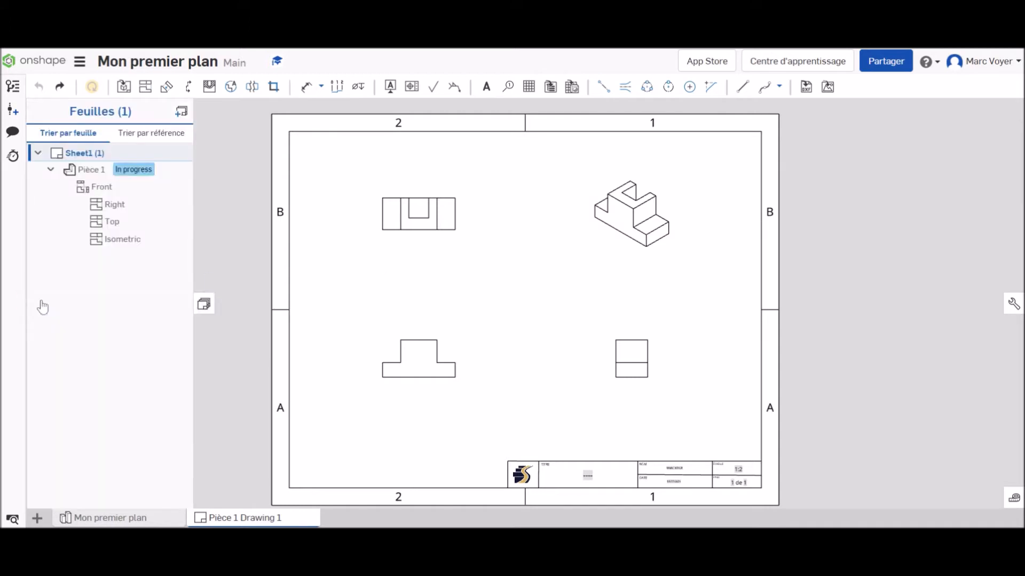
pyautogui.rightClick(77, 156)
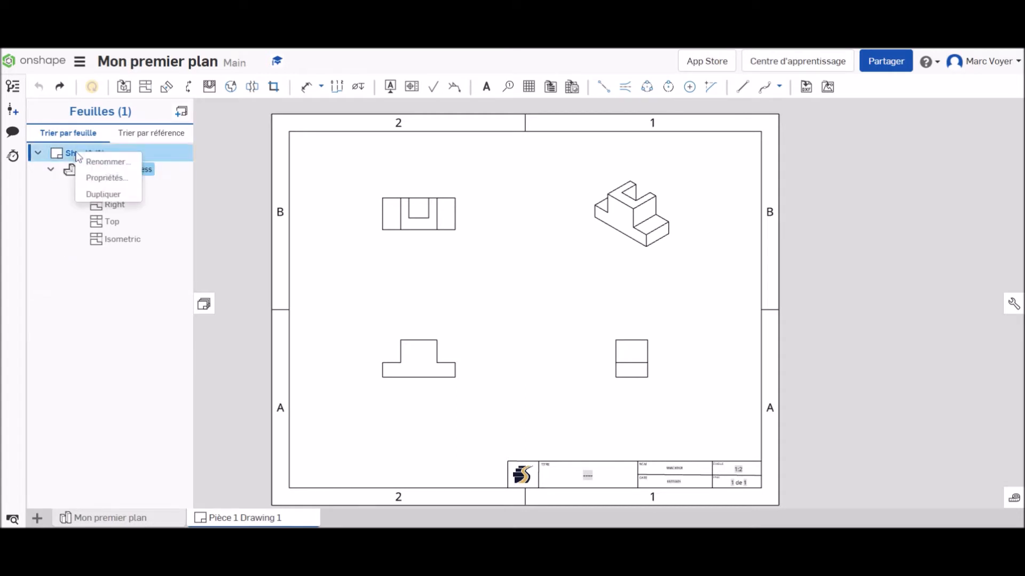
pyautogui.click(105, 177)
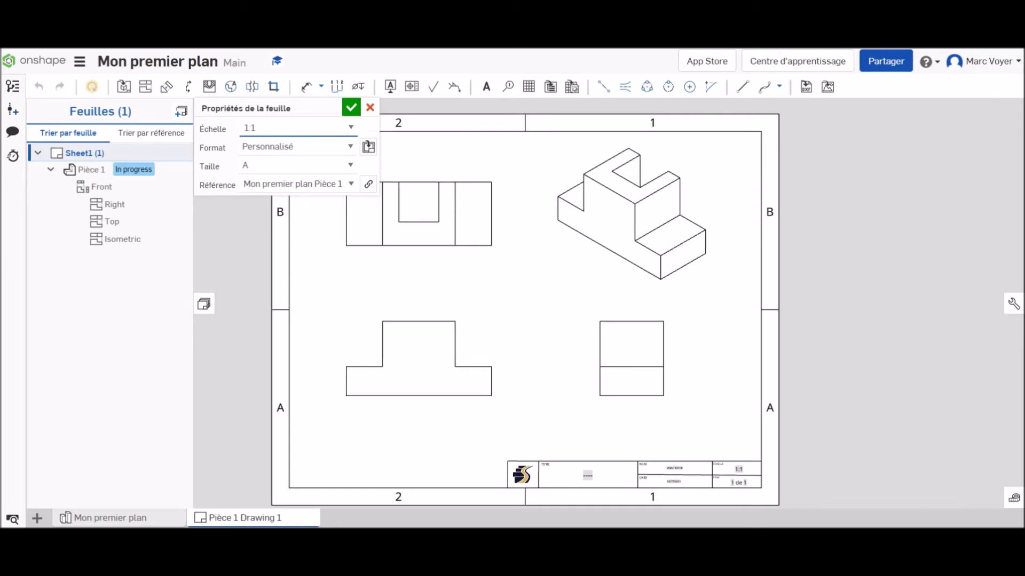
pyautogui.click(351, 110)
pyautogui.click(204, 304)
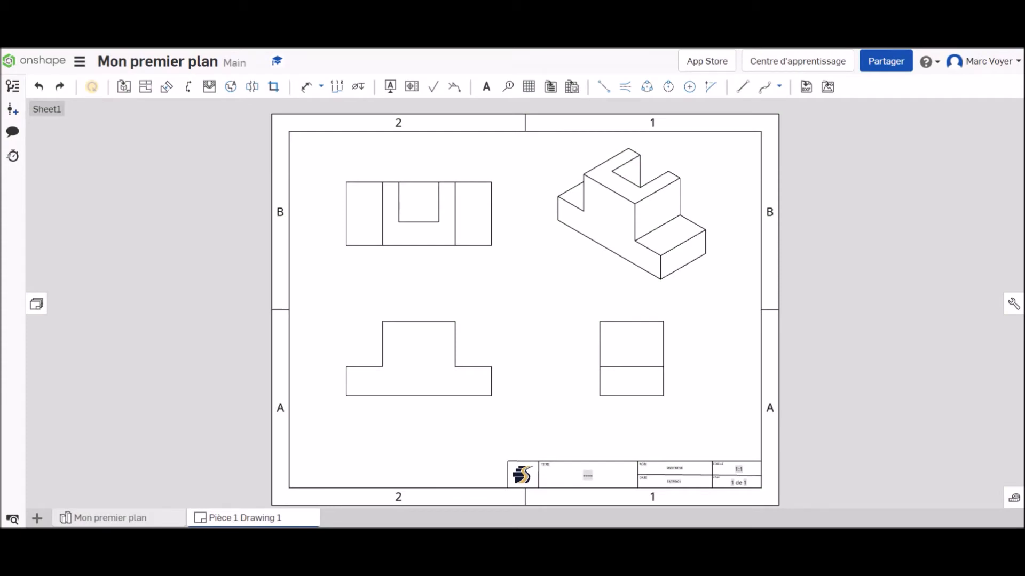
# Display the isometric view as shaded and move it closer to the sheet's right border.
pyautogui.rightClick(635, 217)
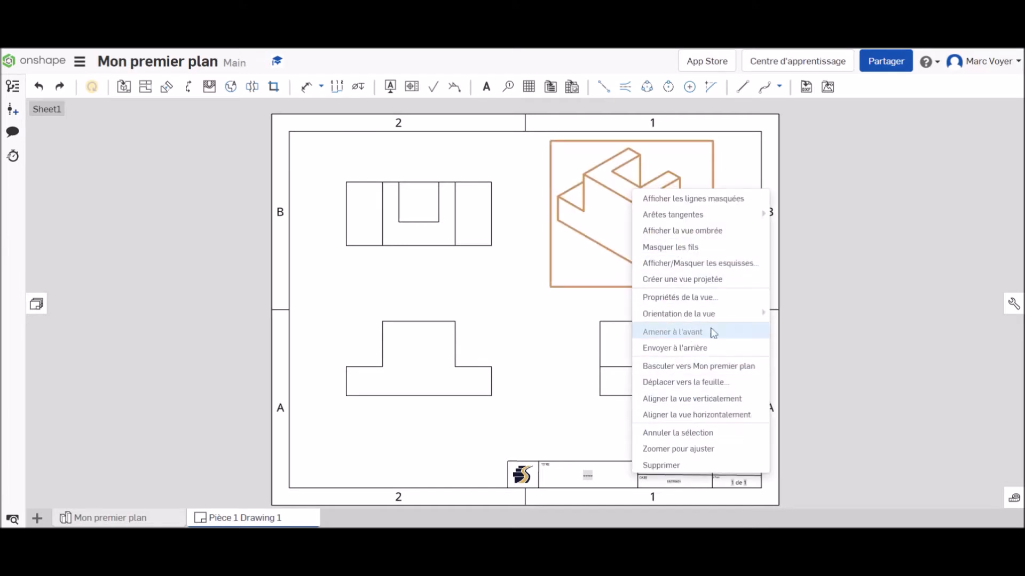
pyautogui.click(703, 236)
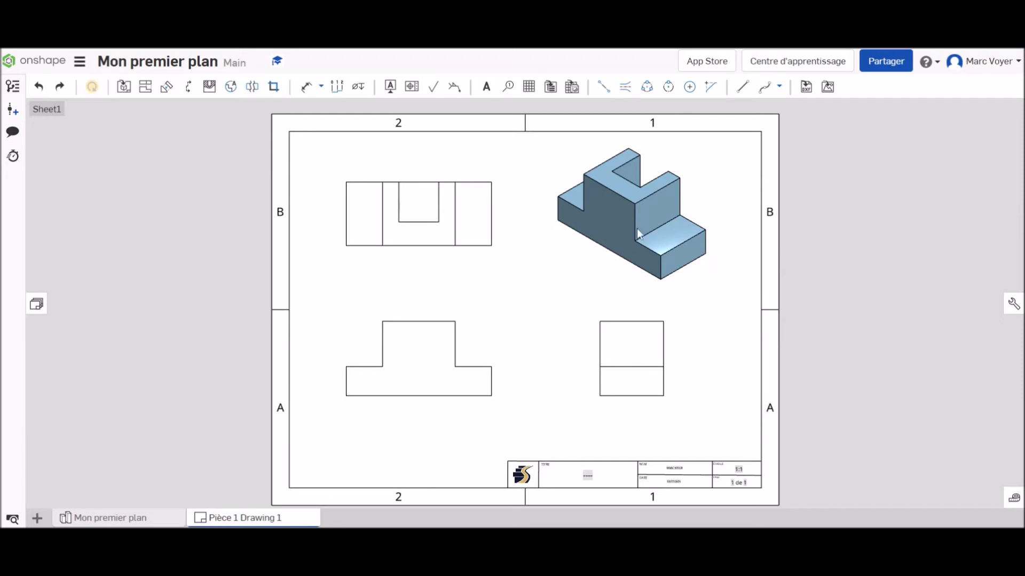
pyautogui.moveTo(636, 228); pyautogui.dragTo(672, 225)
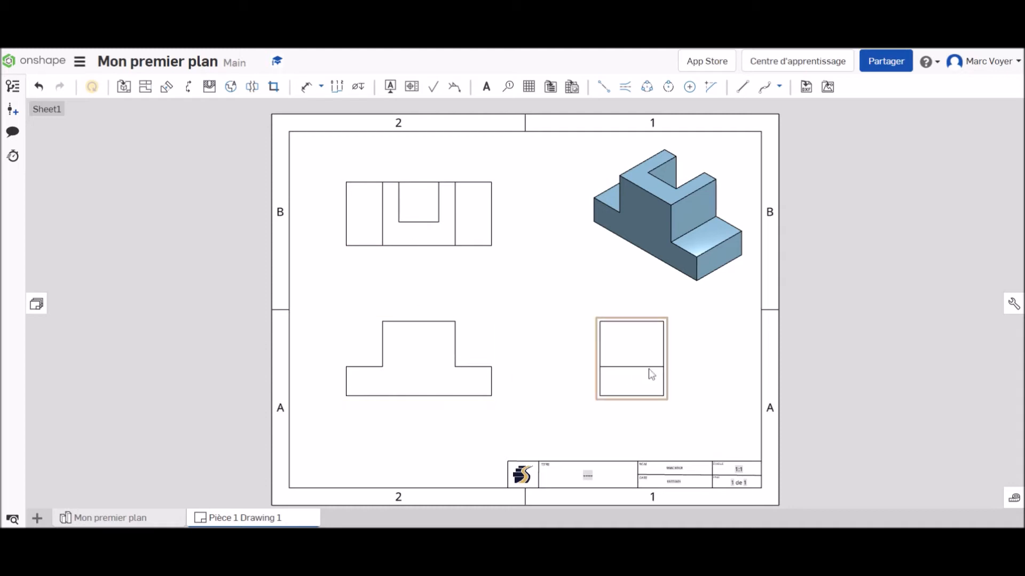
# Reposition the front view slightly lower and to the left, and shift the side view to the right for more spacing.
pyautogui.moveTo(423, 379)
pyautogui.mouseDown()
pyautogui.moveTo(455, 356)
pyautogui.moveTo(432, 343)
pyautogui.moveTo(410, 372)
pyautogui.mouseUp()
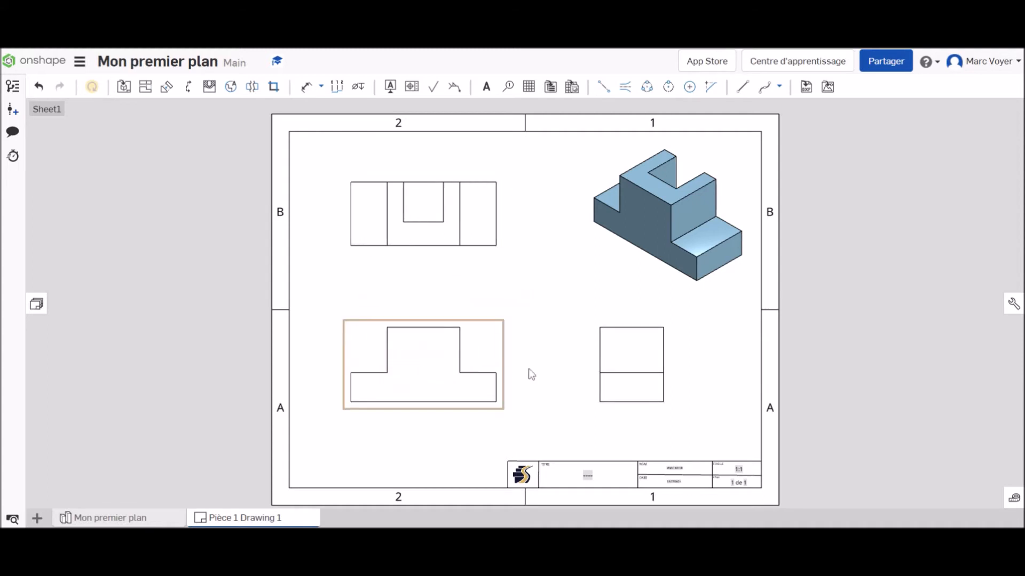
pyautogui.click(634, 371)
pyautogui.moveTo(634, 371); pyautogui.dragTo(660, 370)
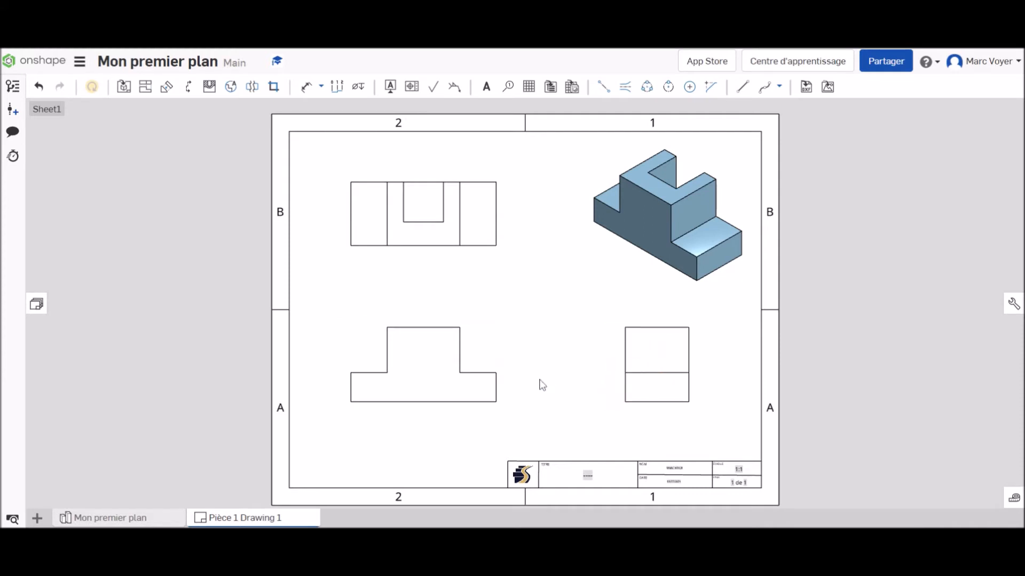
pyautogui.moveTo(424, 372); pyautogui.dragTo(419, 377)
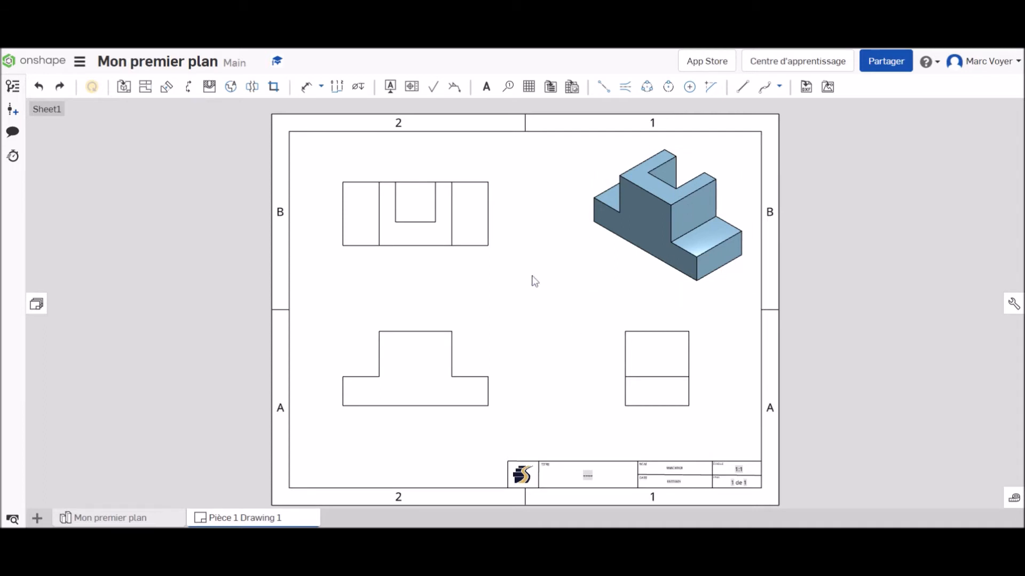
# Show the hidden lines in the top, front and right side views.
pyautogui.rightClick(419, 214)
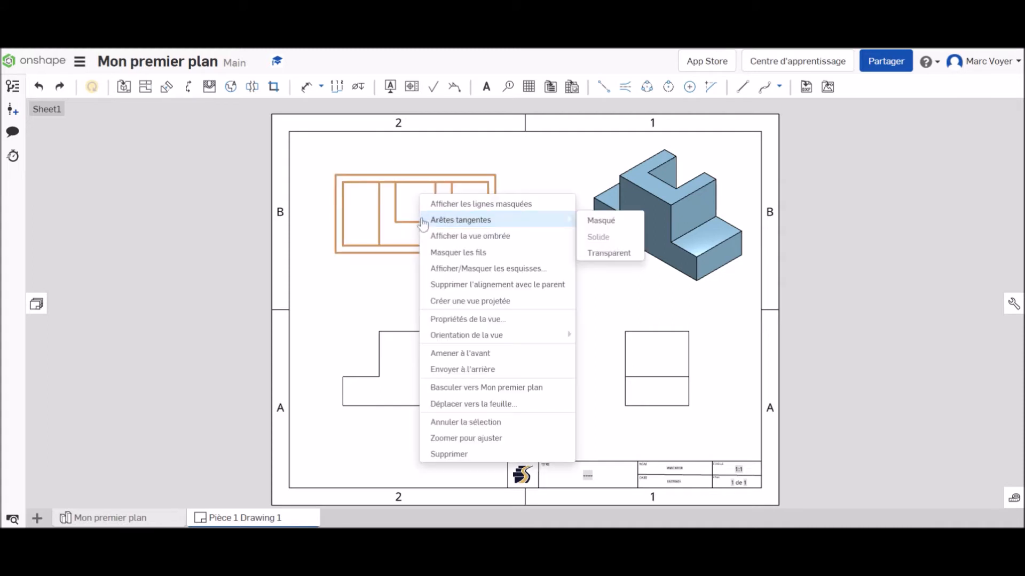
pyautogui.click(461, 206)
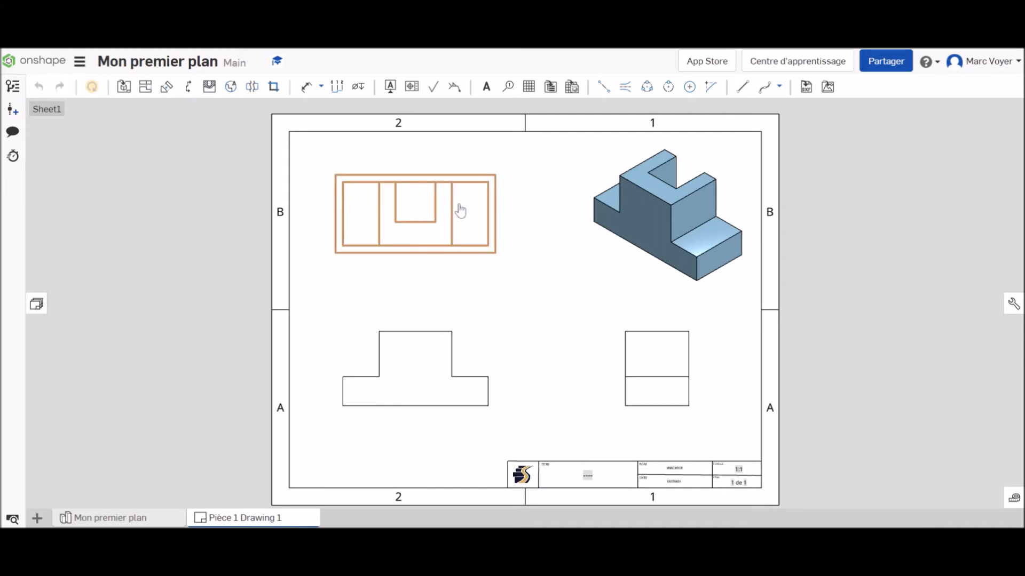
pyautogui.click(647, 185)
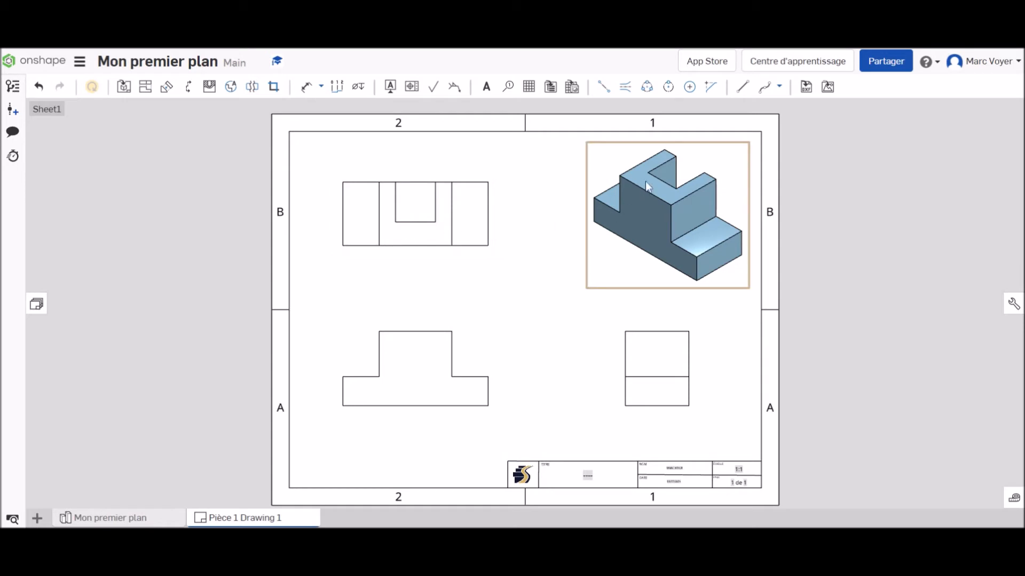
pyautogui.rightClick(426, 369)
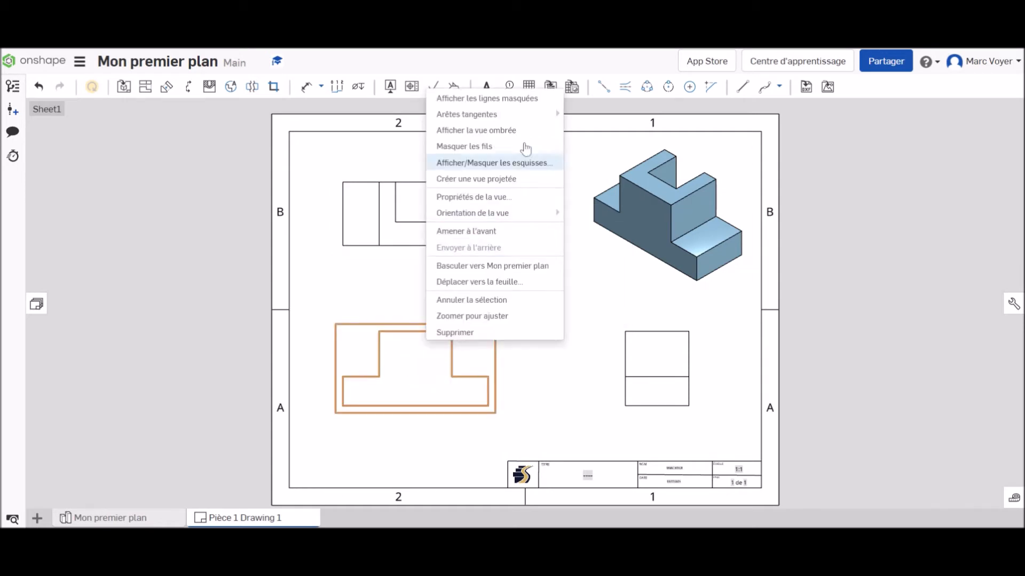
pyautogui.click(483, 98)
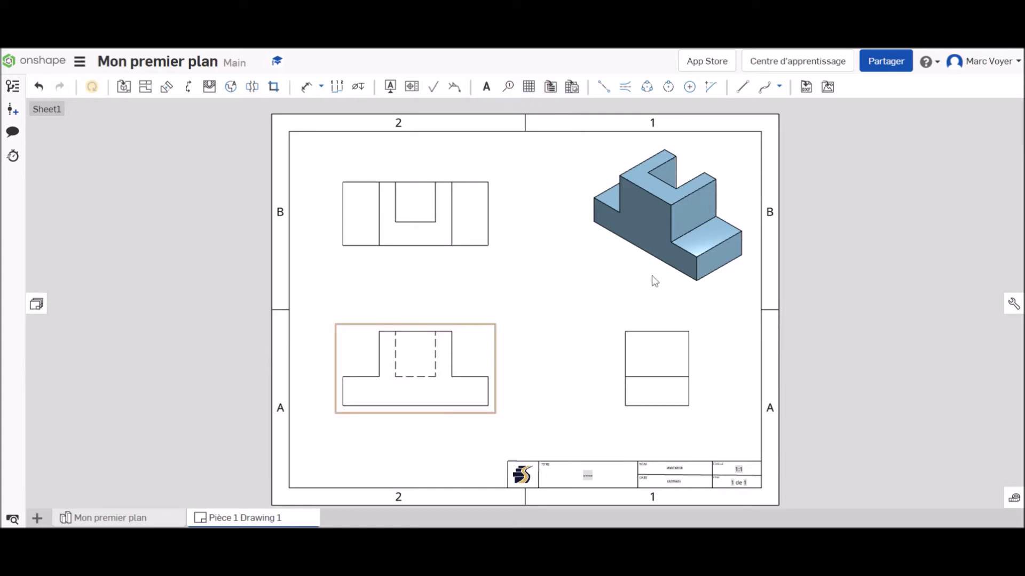
pyautogui.click(640, 361)
pyautogui.rightClick(642, 363)
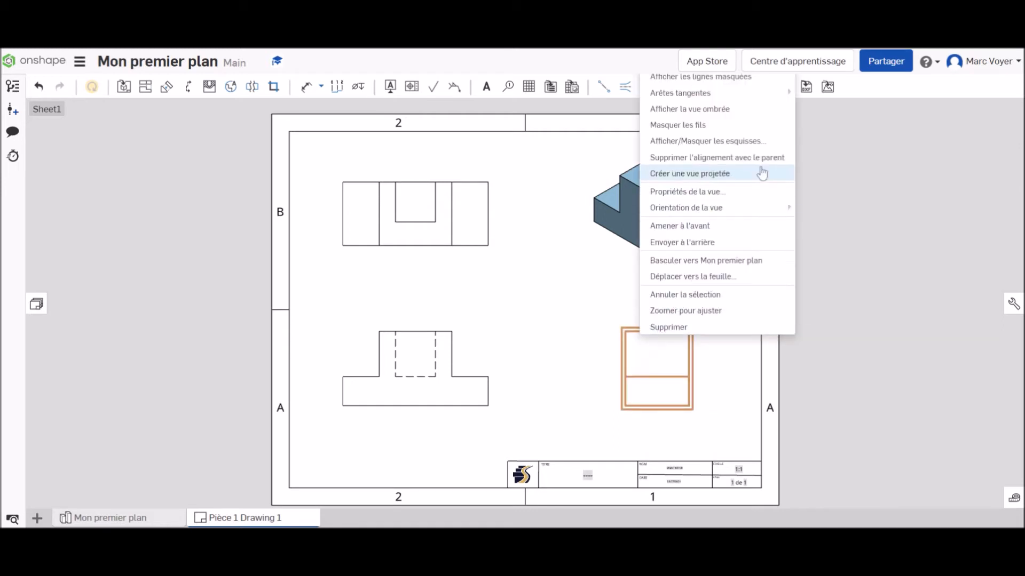
pyautogui.click(754, 81)
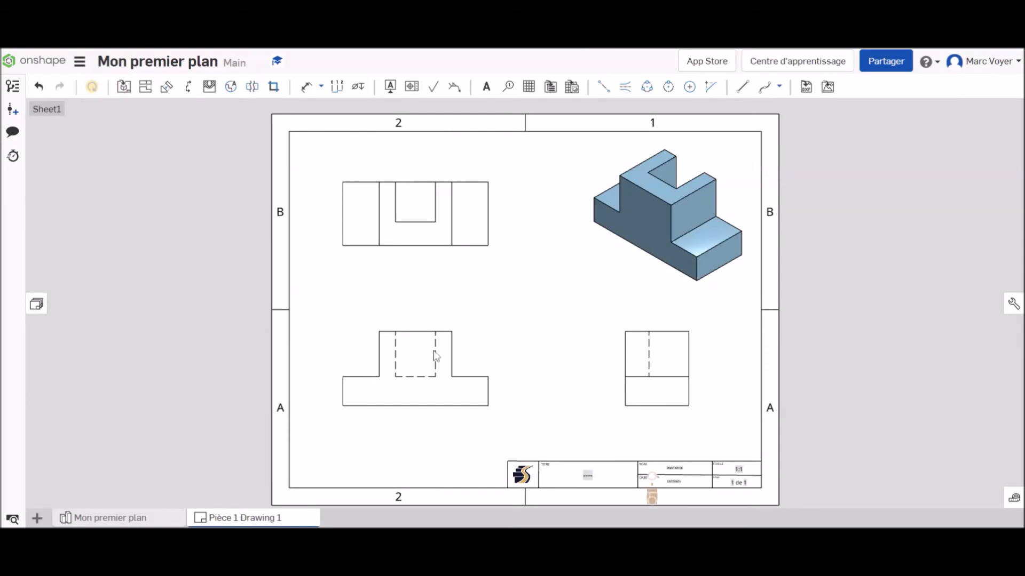
# Dimension the base's height in the front view from its right vertical edge, placing the dimension just outside that edge.
pyautogui.click(307, 89)
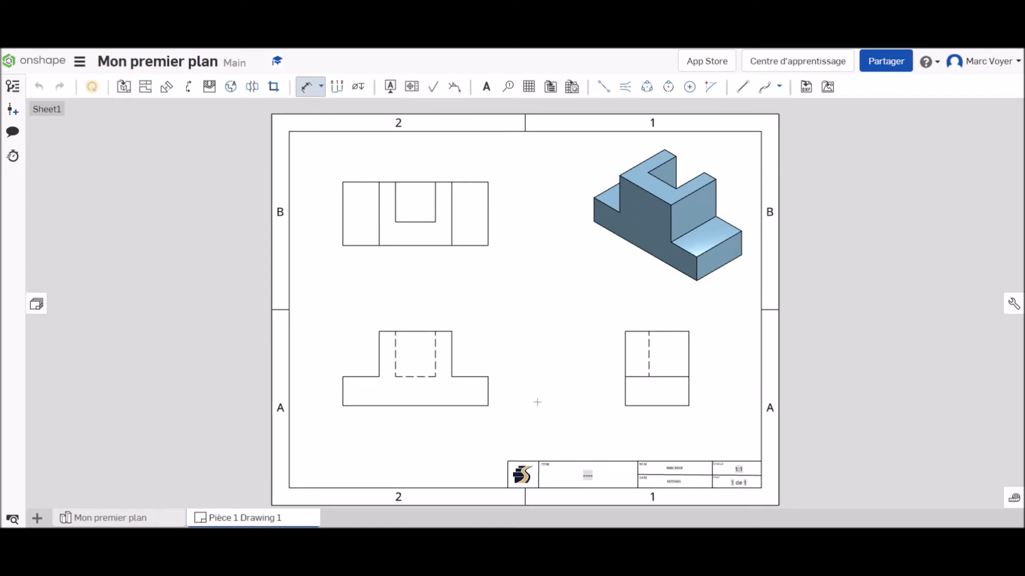
pyautogui.click(488, 393)
pyautogui.click(503, 391)
# Dimension the base's height in the front view between its bottom edge and left ledge, placing the dimension outside the left side.
pyautogui.click(354, 405)
pyautogui.click(355, 377)
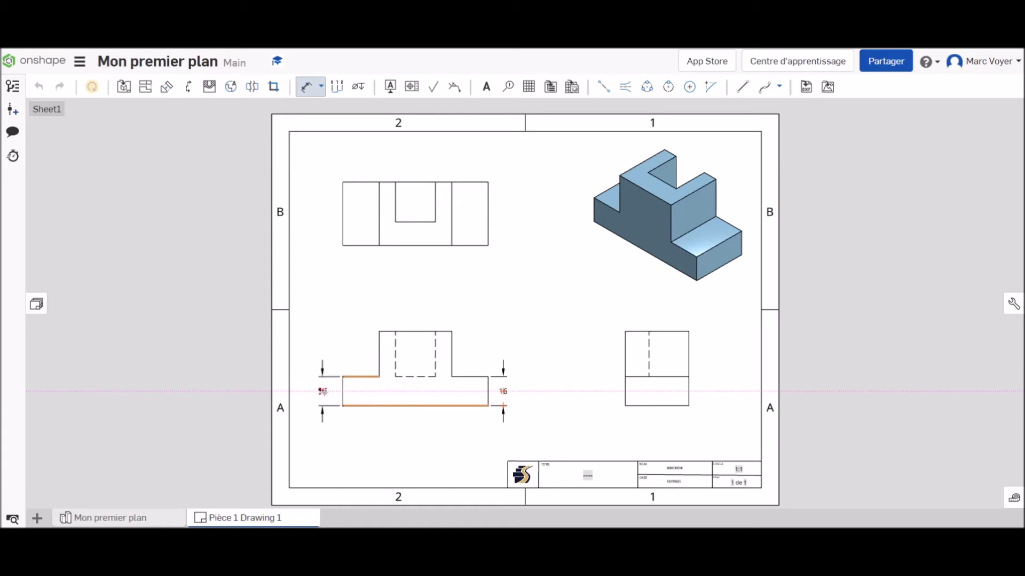
pyautogui.click(322, 391)
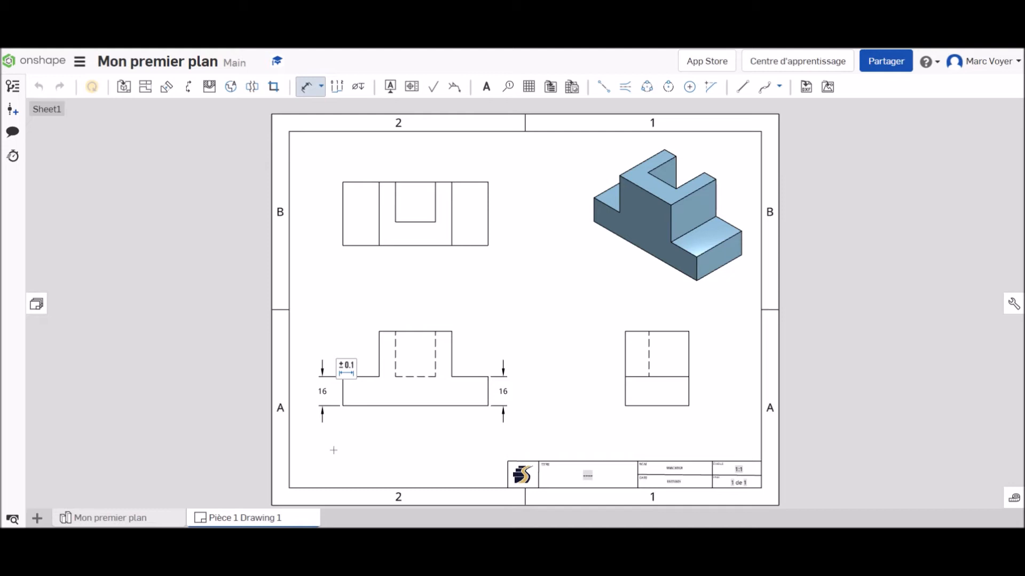
# Exit the Dimension tool and delete the duplicate height dimension left of the front view.
pyautogui.click(308, 93)
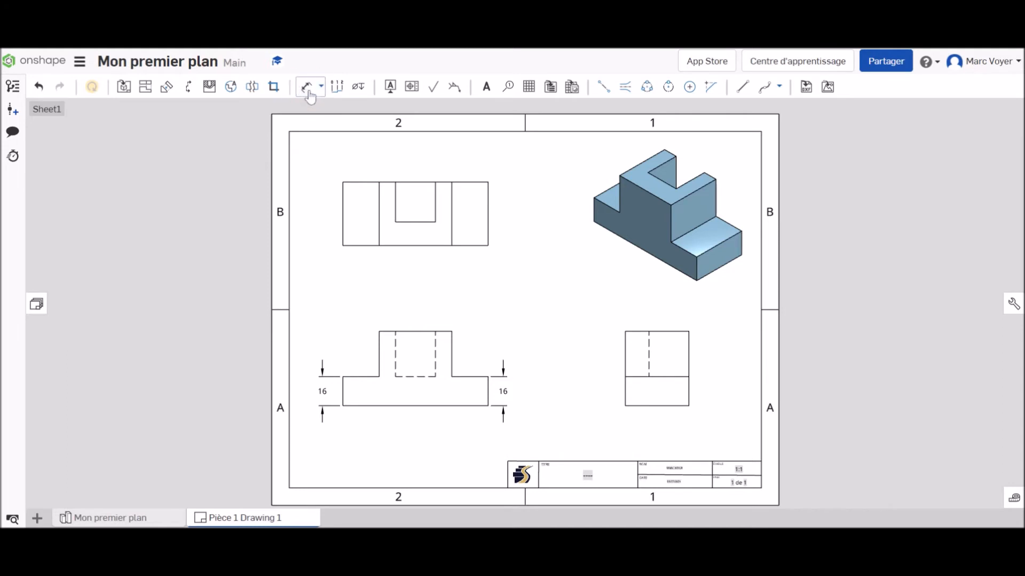
pyautogui.click(323, 391)
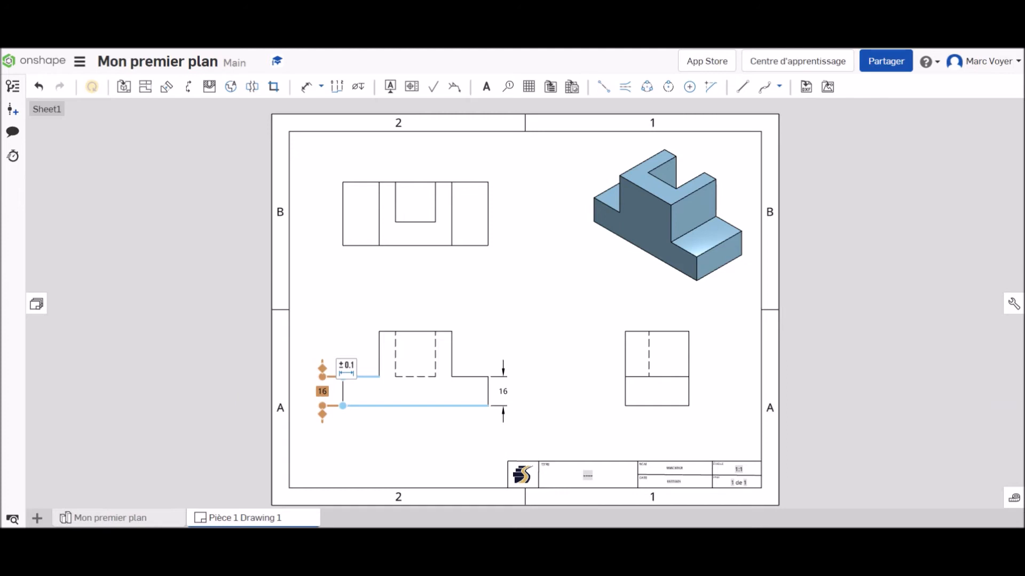
pyautogui.press('Delete')
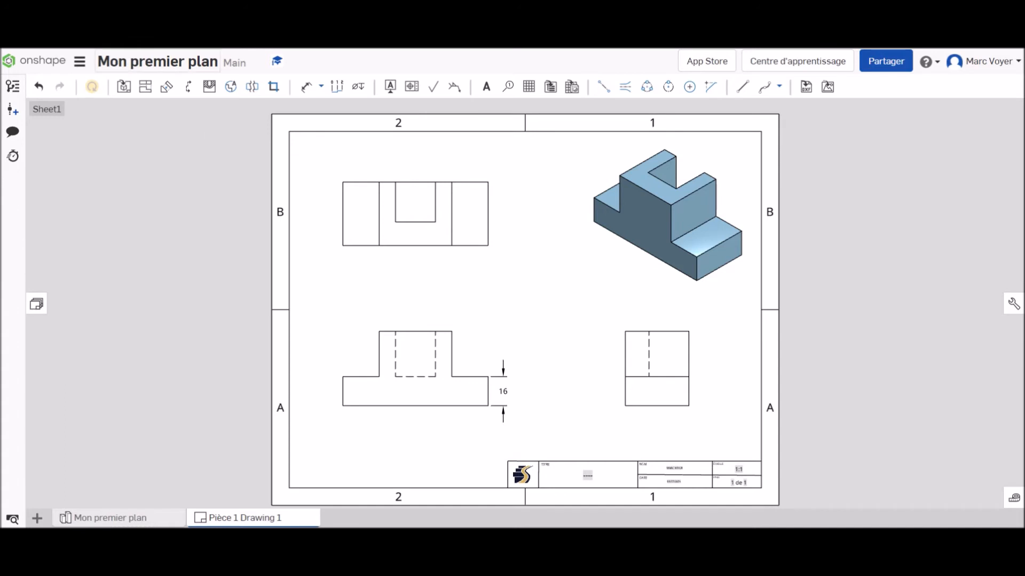
# Dimension the base's overall length below the front view and the part's depth below the right side view, aligning both dimensions.
pyautogui.click(306, 88)
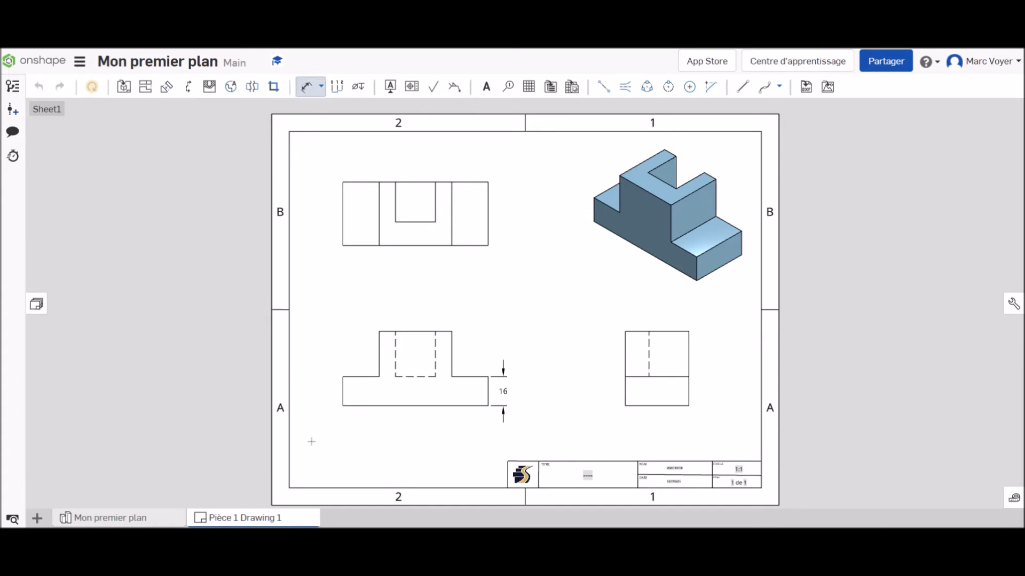
pyautogui.click(415, 406)
pyautogui.click(415, 427)
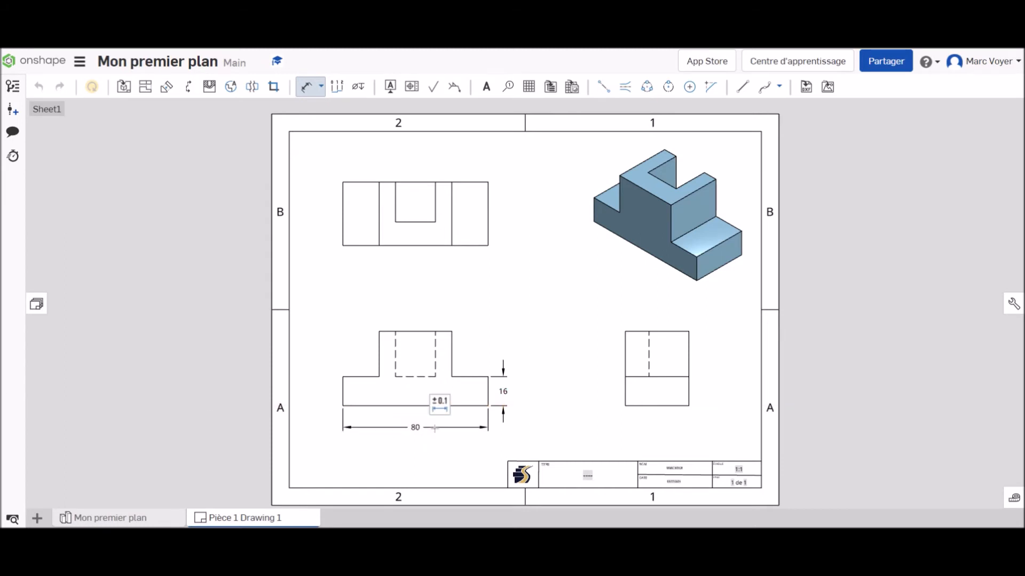
pyautogui.click(656, 406)
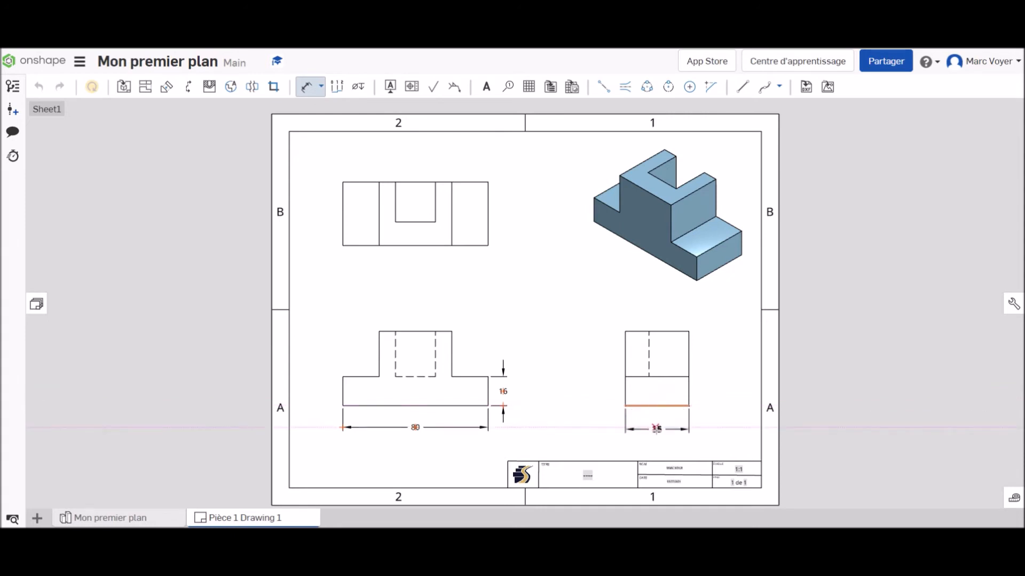
pyautogui.click(657, 428)
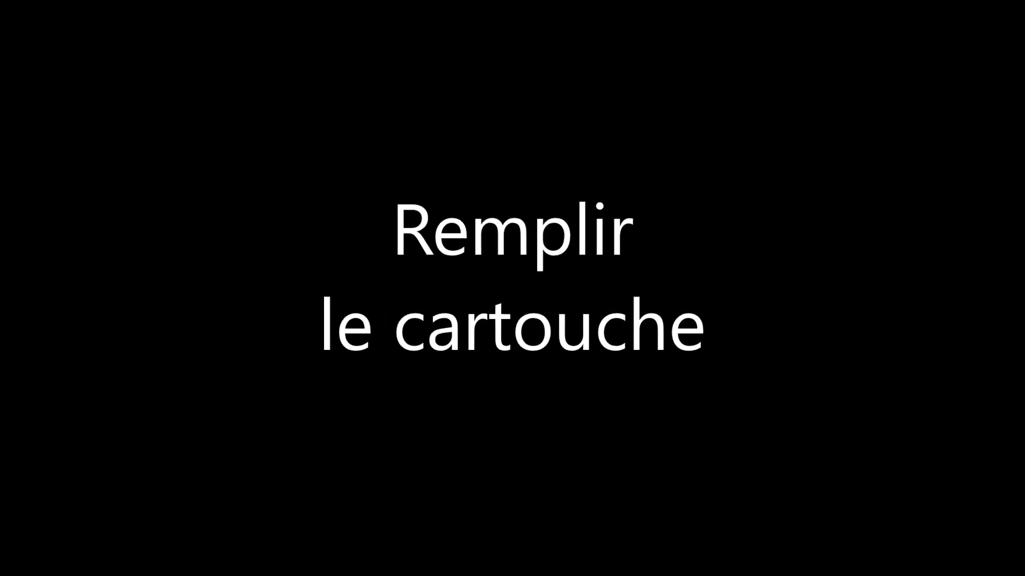
# Replace the placeholder dashes in the title block's TITRE field with "Mon premier plan".
pyautogui.scroll(2, 671, 504)
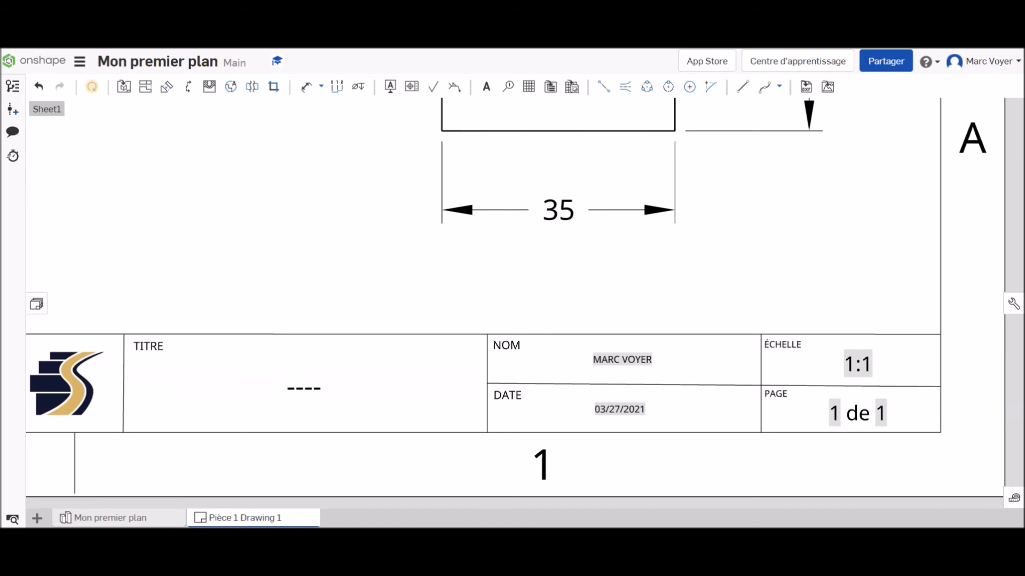
pyautogui.doubleClick(300, 389)
pyautogui.press('Delete')
pyautogui.press('Delete')
pyautogui.press('Delete')
pyautogui.press('Delete')
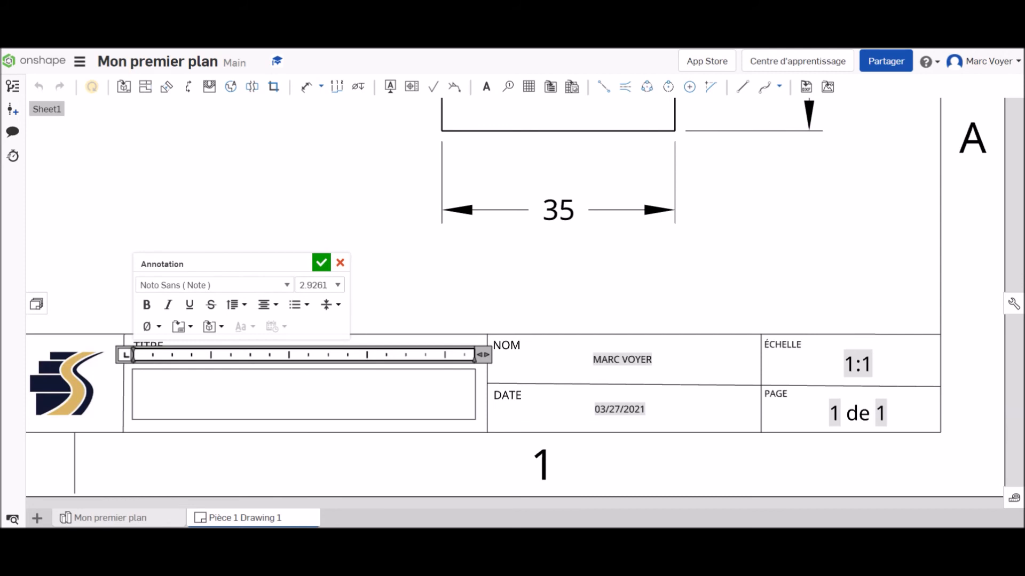
pyautogui.write('Mon')
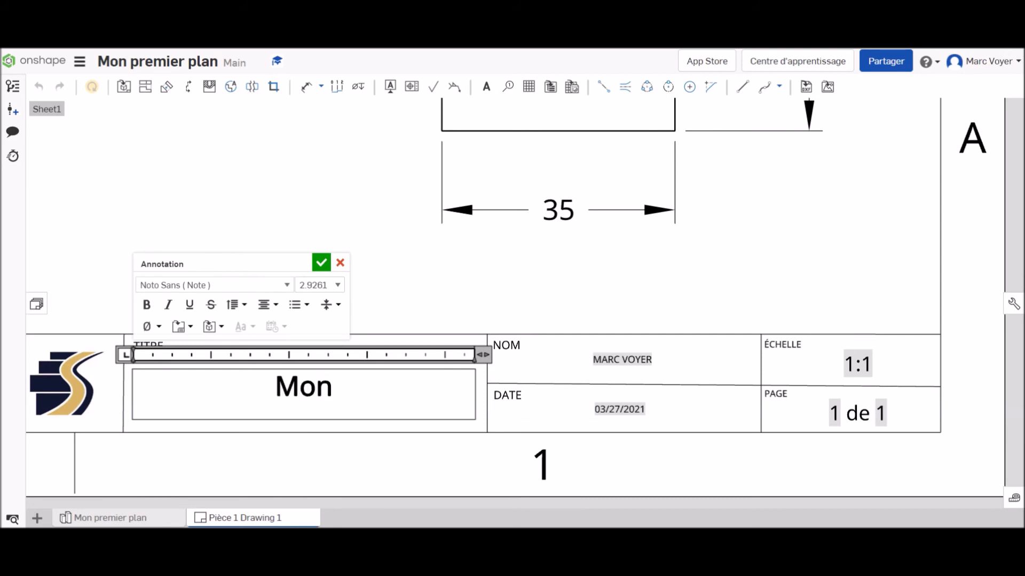
pyautogui.write(' premier')
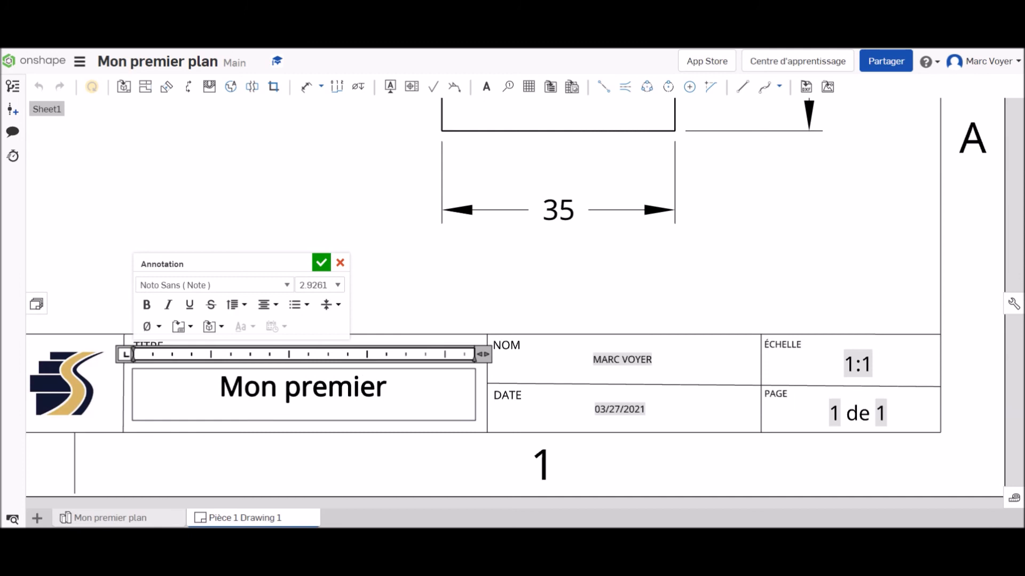
pyautogui.write(' plan')
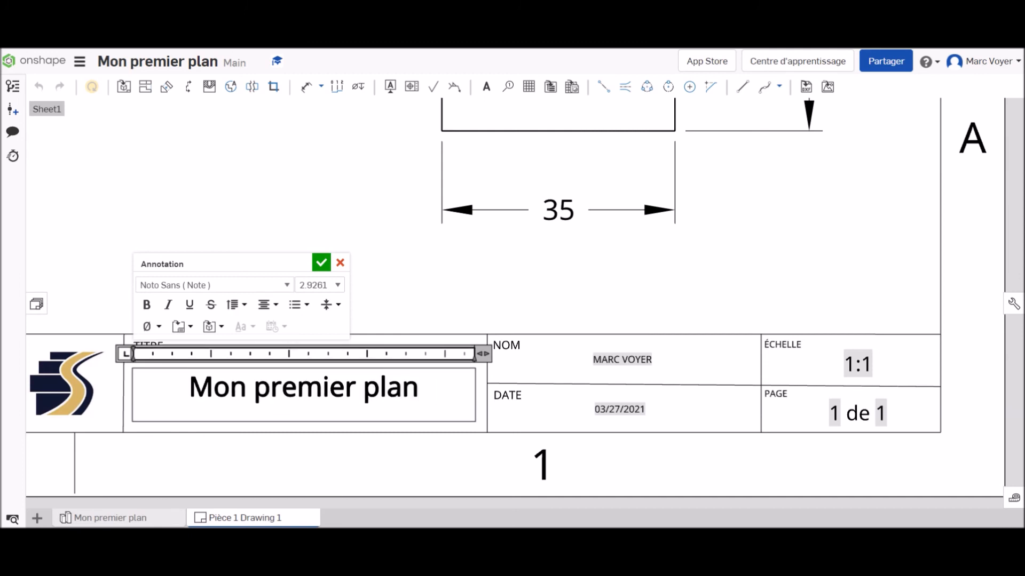
pyautogui.click(321, 269)
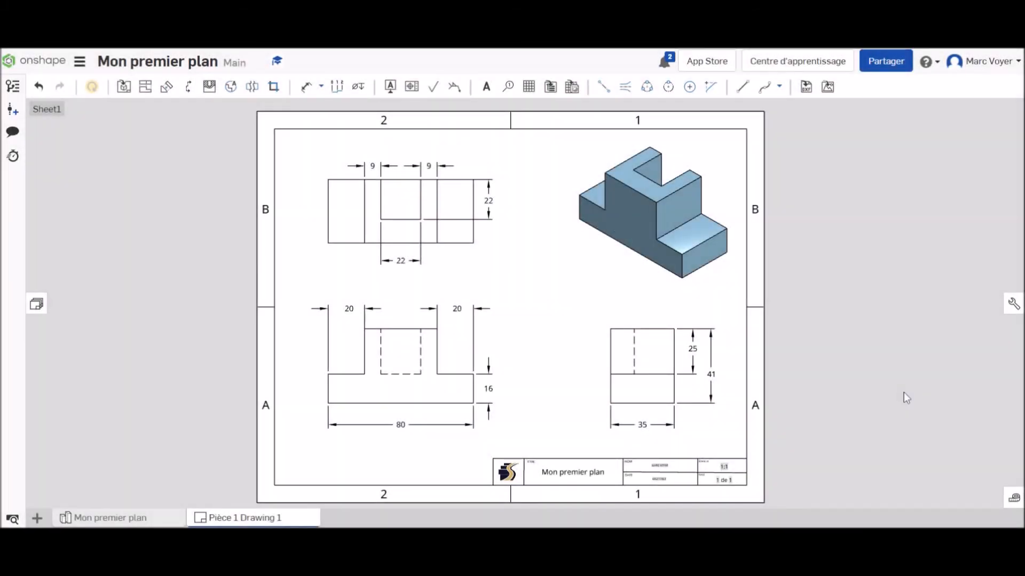
# Export the Pièce 1 Drawing 1 drawing as a PDF, using the author's full name as the file name.
pyautogui.rightClick(250, 524)
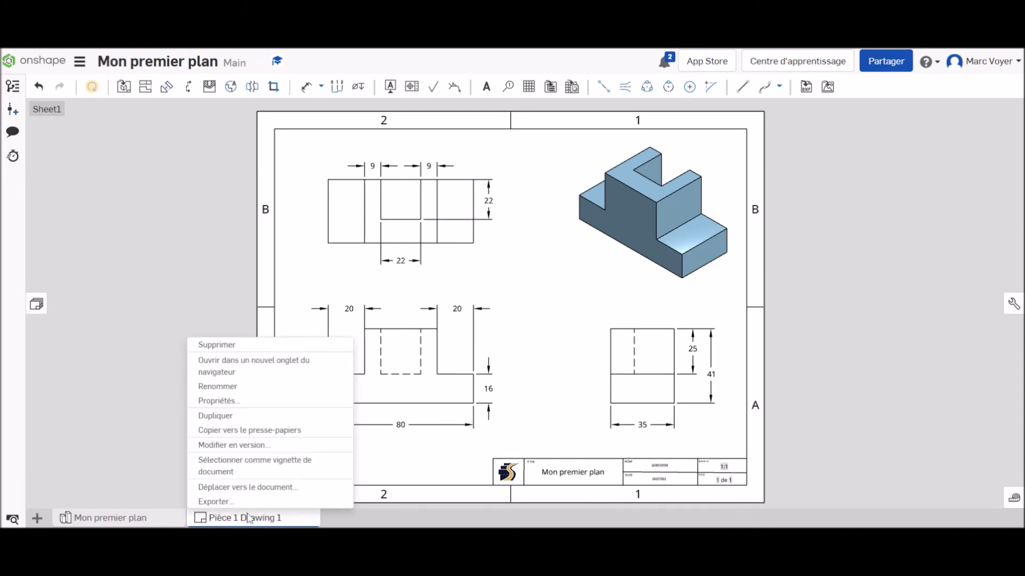
pyautogui.click(246, 504)
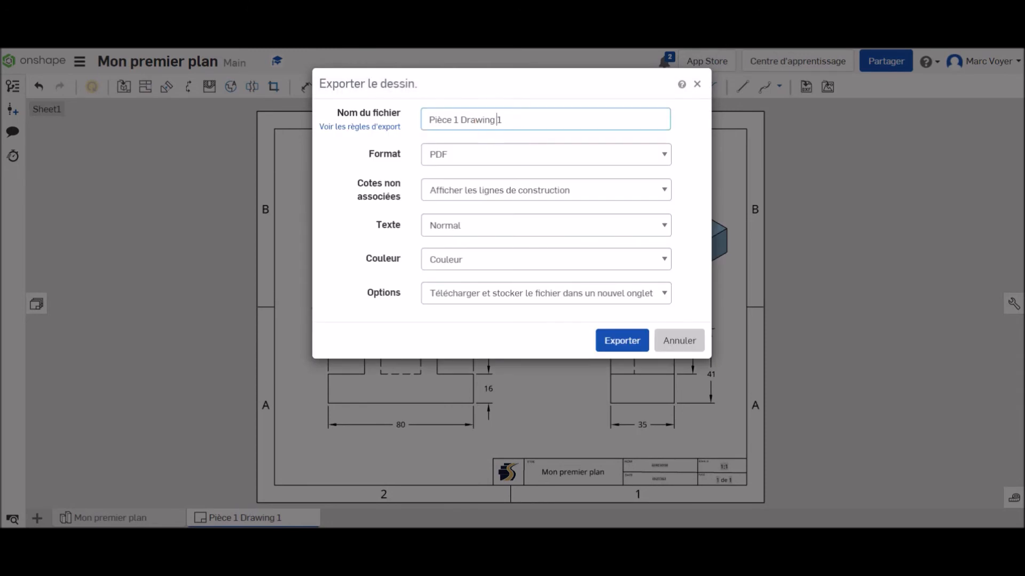
pyautogui.moveTo(521, 119); pyautogui.dragTo(382, 120)
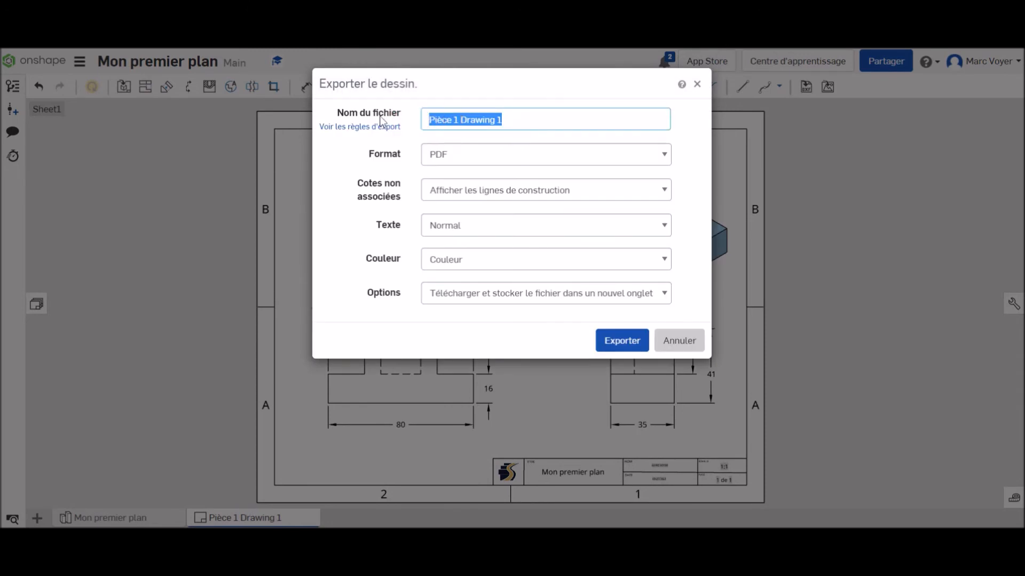
pyautogui.write('Marc Voyer')
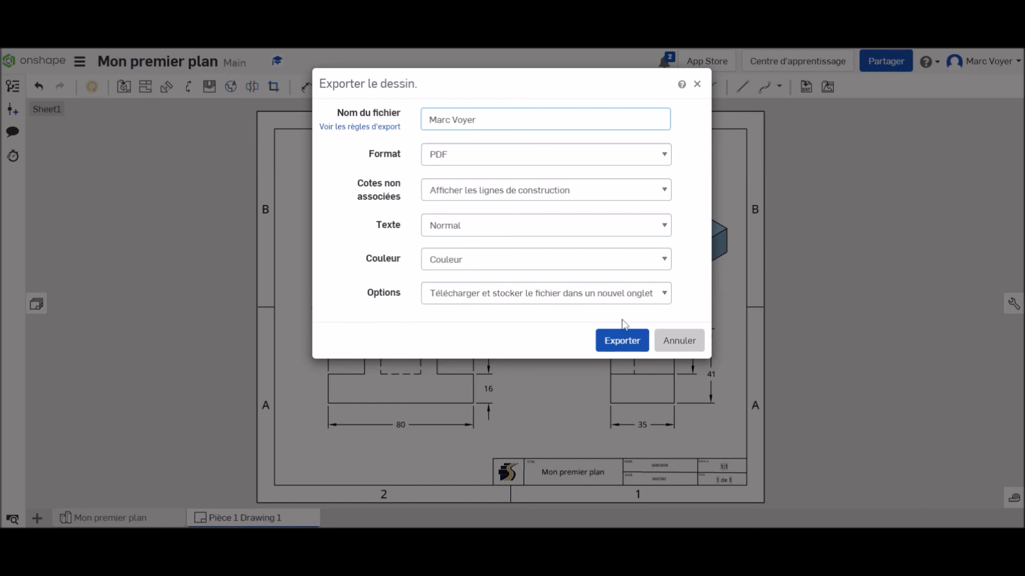
pyautogui.click(626, 341)
pyautogui.click(627, 343)
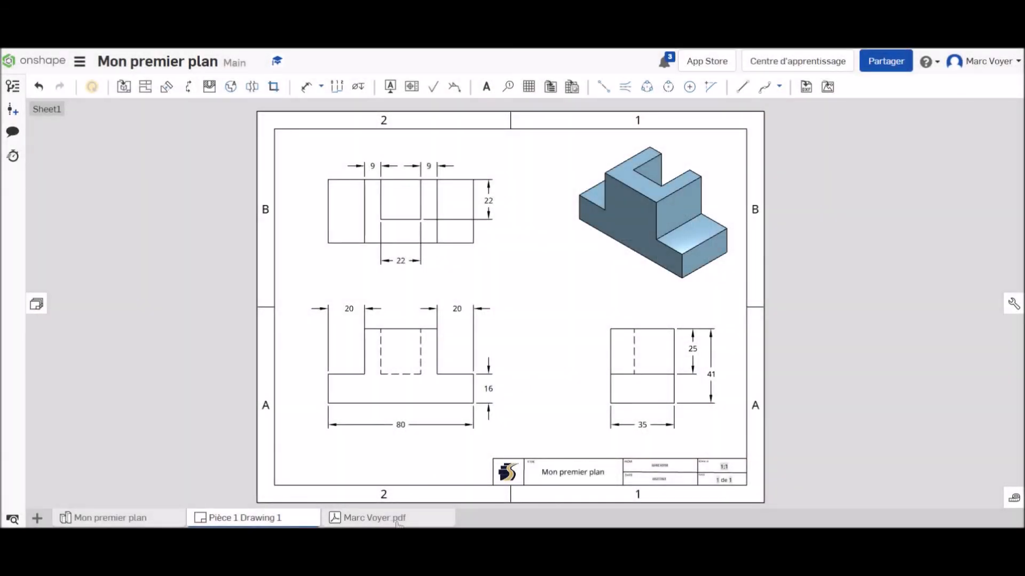
# Open the exported PDF and examine its views, dimensions and title block.
pyautogui.click(389, 518)
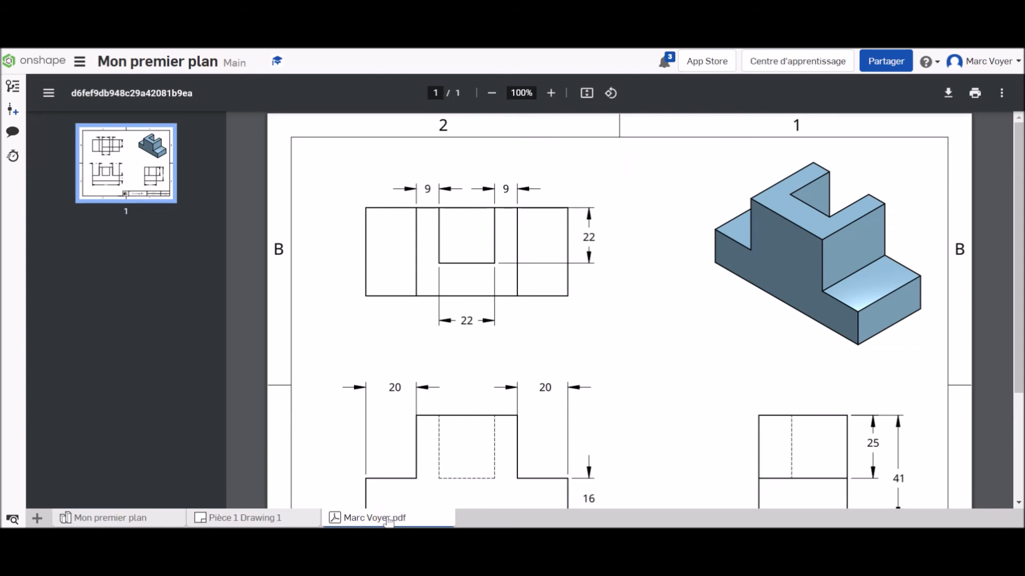
pyautogui.scroll(-3, 612, 323)
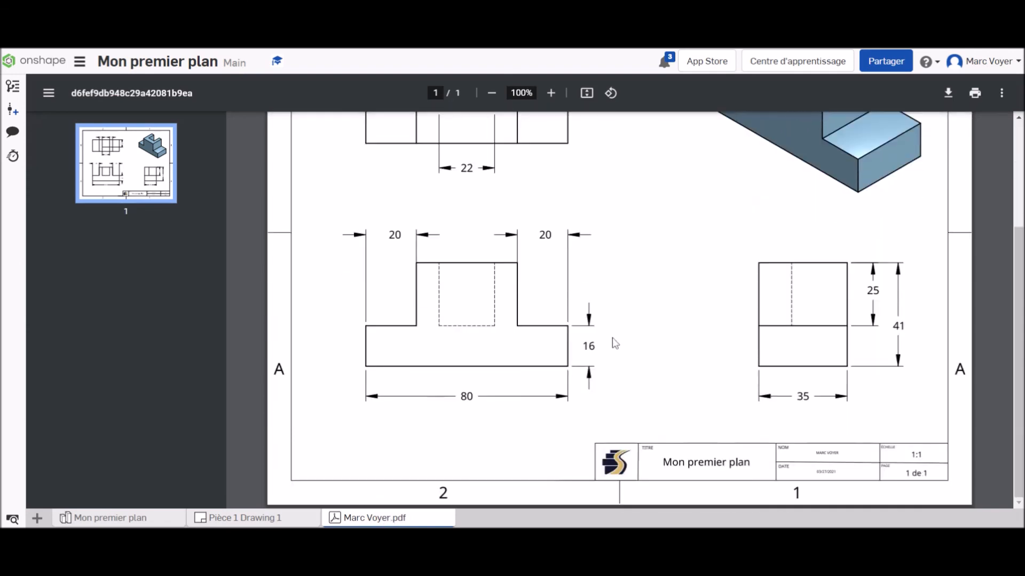
pyautogui.scroll(3, 615, 344)
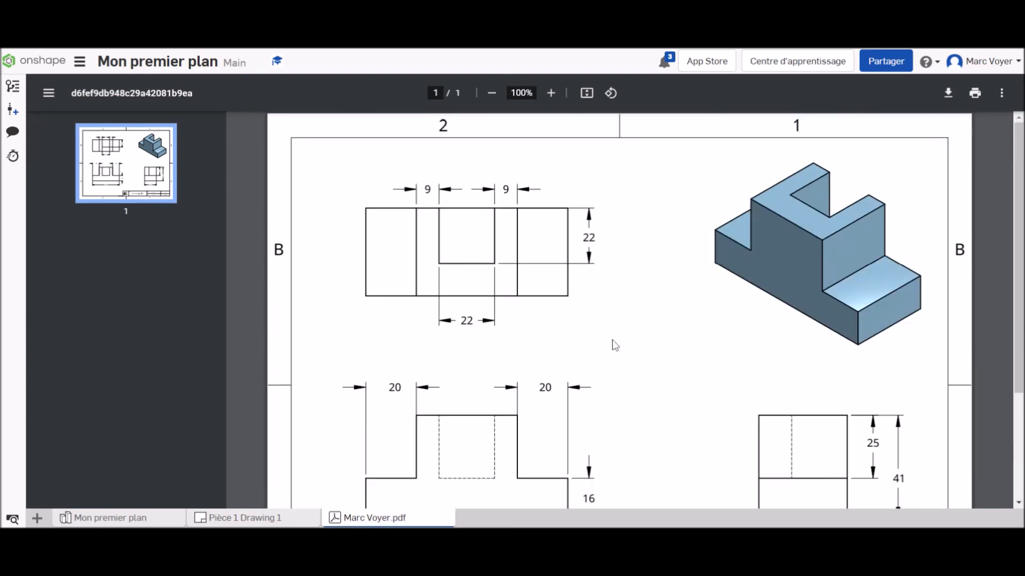